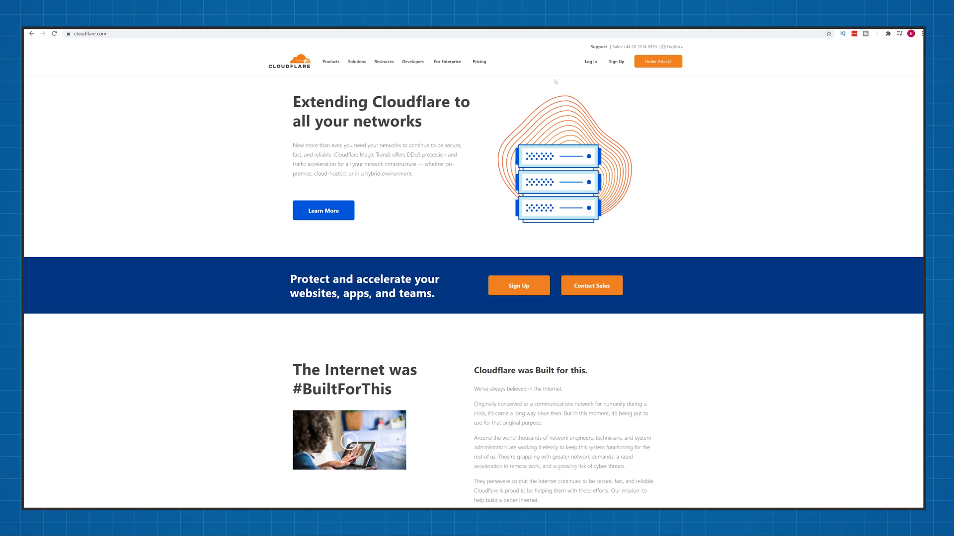
# Step: Sign up for a Cloudflare account with an email and password, then enter tech2stream.online as the new site
pyautogui.click(617, 62)
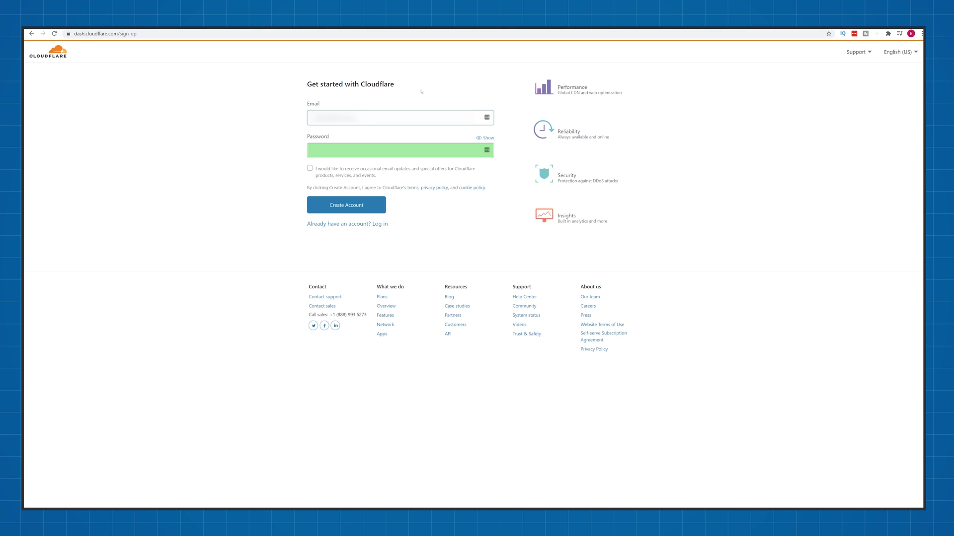
pyautogui.press('Tab')
pyautogui.write('abc')
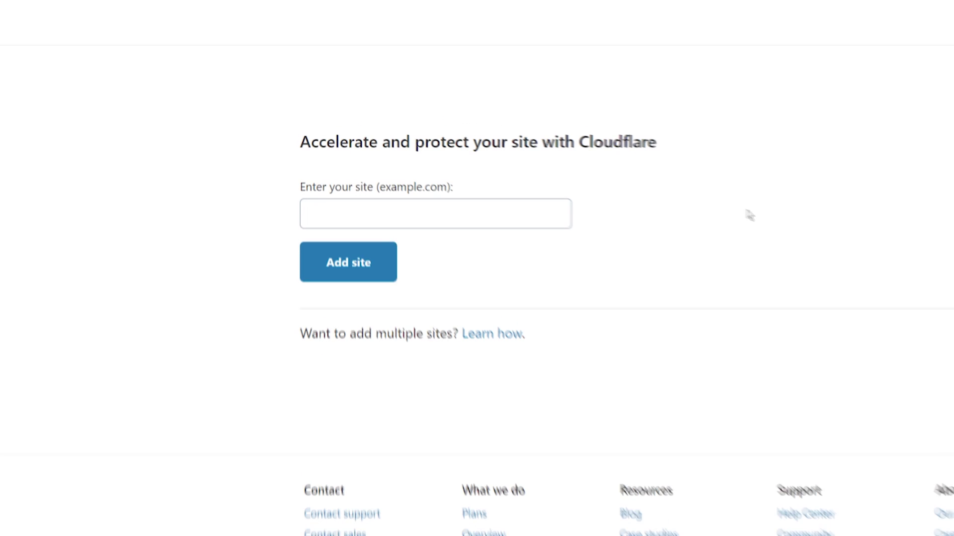
pyautogui.click(559, 218)
pyautogui.write('tech')
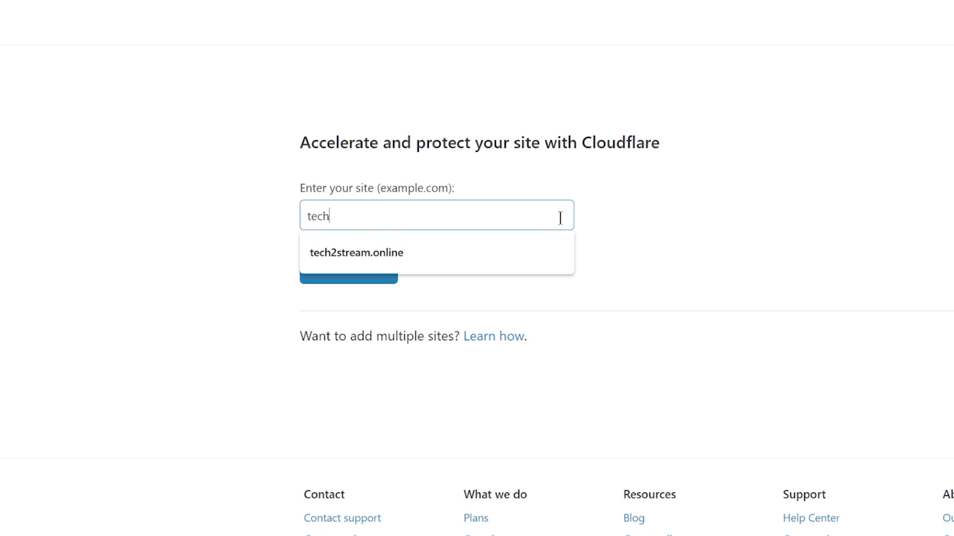
pyautogui.write('2stream.online')
# Step: Add tech2stream.online on the Free plan and continue past the DNS scan with default nameservers
pyautogui.click(384, 280)
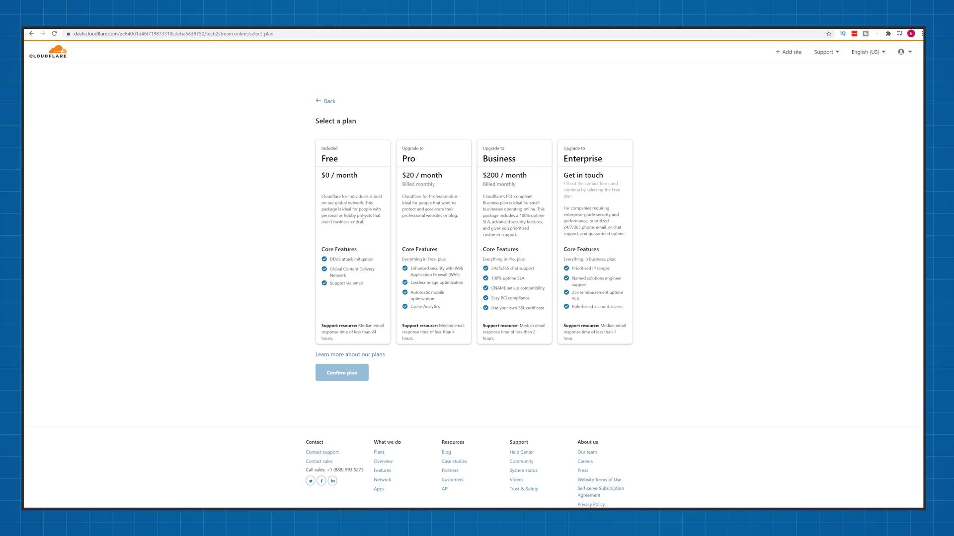
pyautogui.click(351, 225)
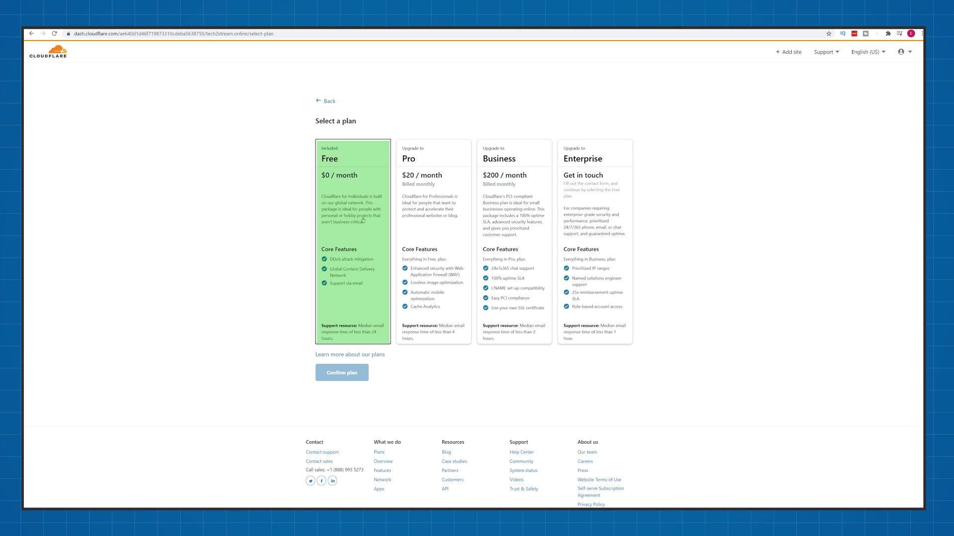
pyautogui.click(340, 374)
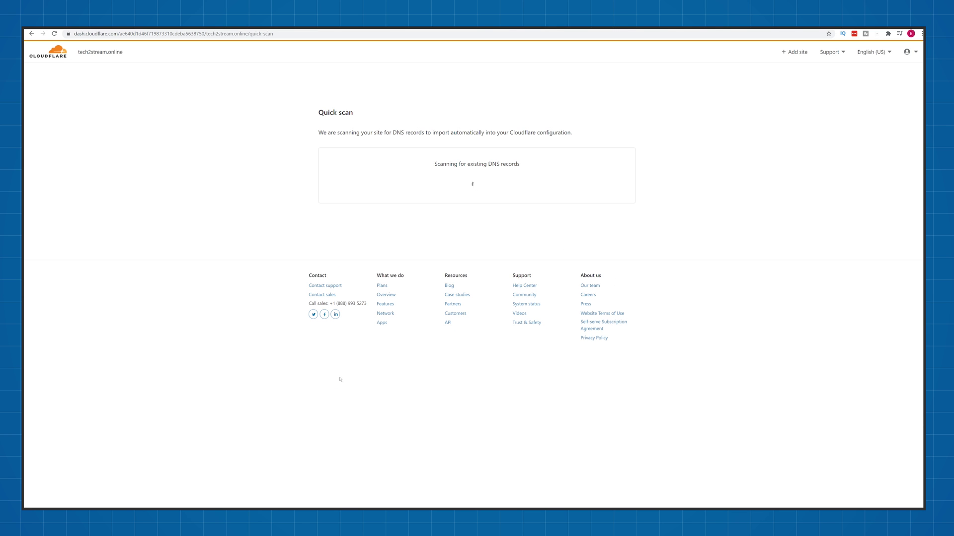
pyautogui.scroll(-4, 267, 227)
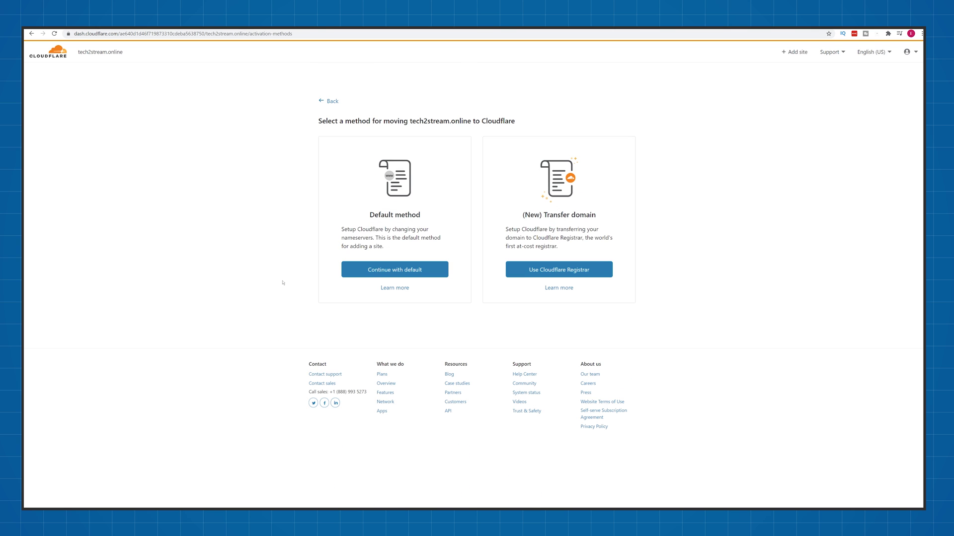
pyautogui.click(382, 271)
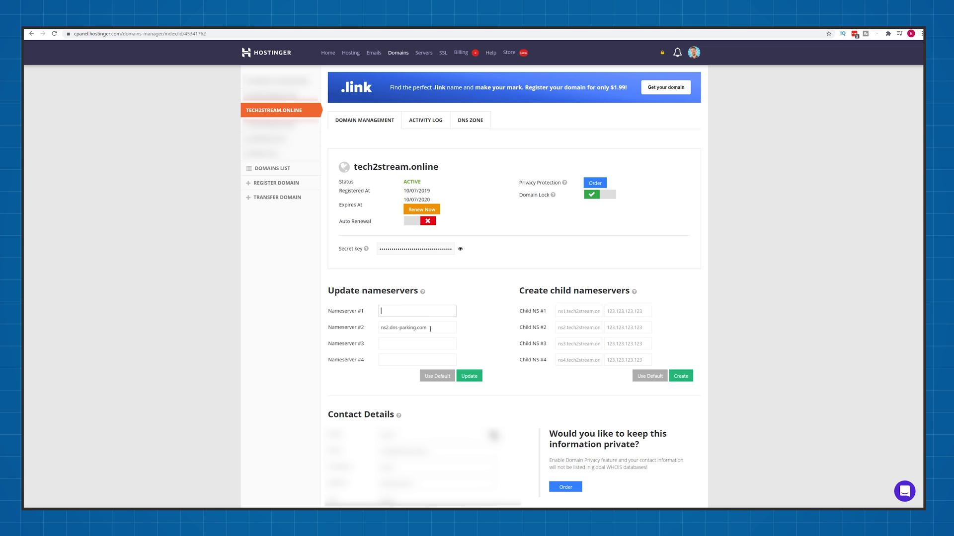
# Step: Copy Cloudflare's first nameserver, alexia.ns.cloudflare.com, into Hostinger's Nameserver #1
pyautogui.hotkey('alt', 'Tab')
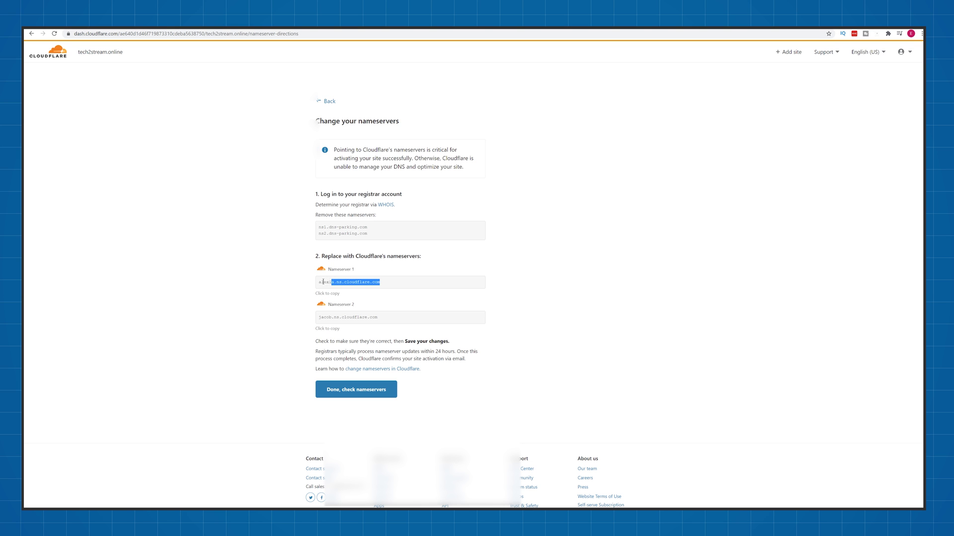
pyautogui.rightClick(325, 281)
pyautogui.click(338, 289)
pyautogui.hotkey('alt', 'Tab')
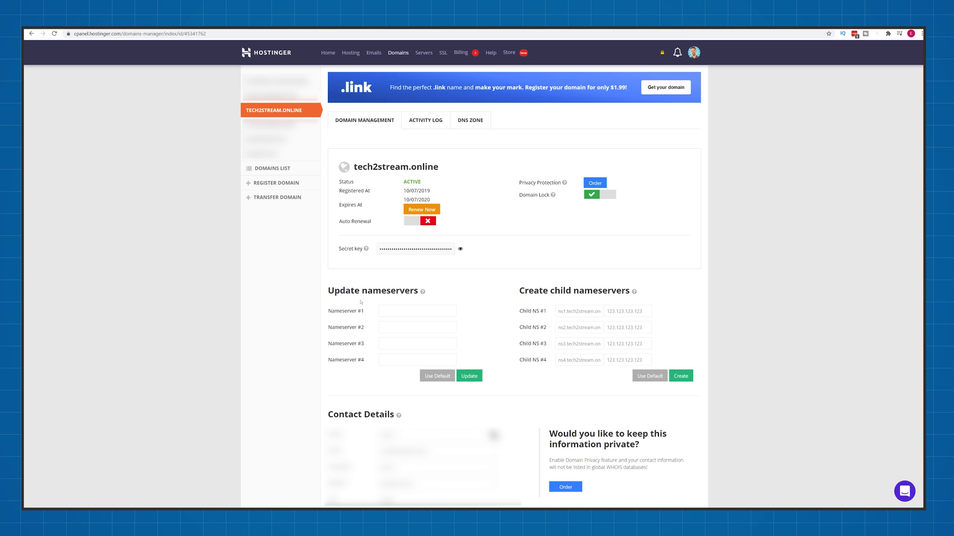
pyautogui.rightClick(391, 313)
pyautogui.click(435, 362)
# Step: Put jacob.ns.cloudflare.com into Nameserver #2 and save the new nameservers
pyautogui.hotkey('alt', 'Tab')
pyautogui.rightClick(324, 317)
pyautogui.click(337, 325)
pyautogui.hotkey('alt', 'Tab')
pyautogui.click(395, 327)
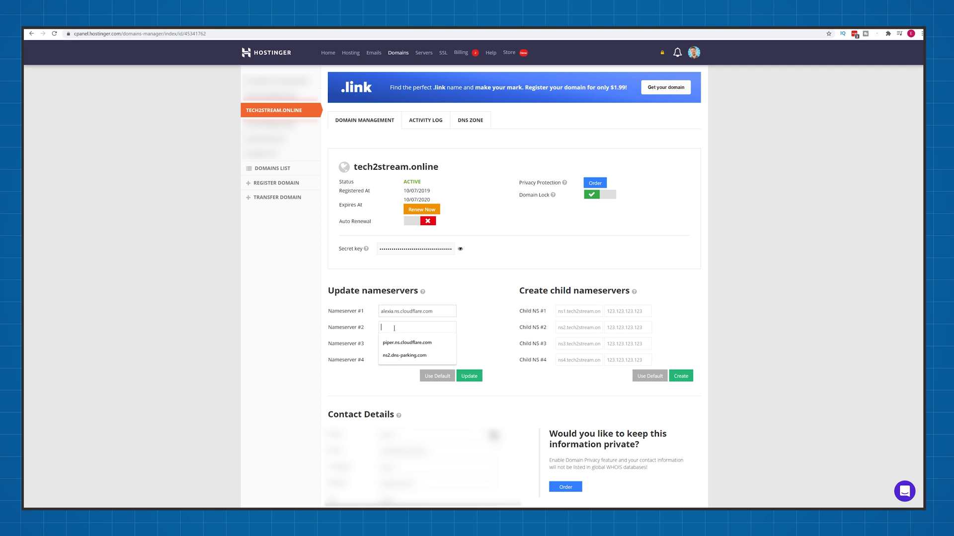
pyautogui.rightClick(395, 328)
pyautogui.click(419, 381)
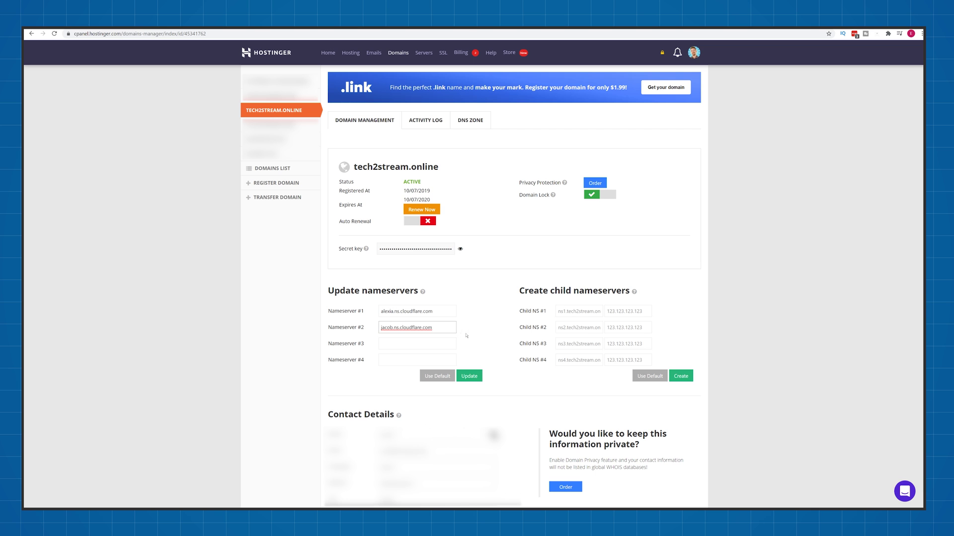
pyautogui.click(476, 378)
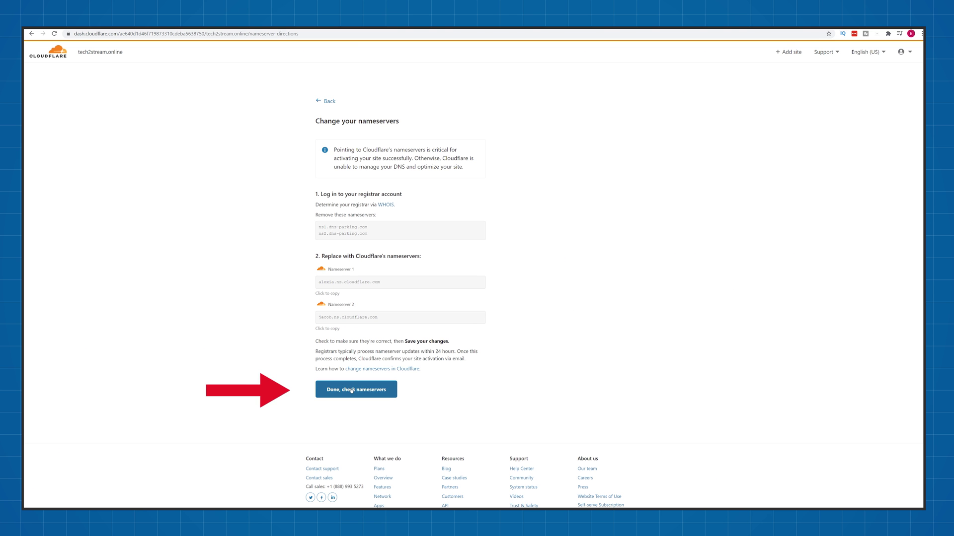
# Step: Finish the nameserver check and choose Flexible SSL/TLS encryption in the quick-start settings
pyautogui.click(351, 390)
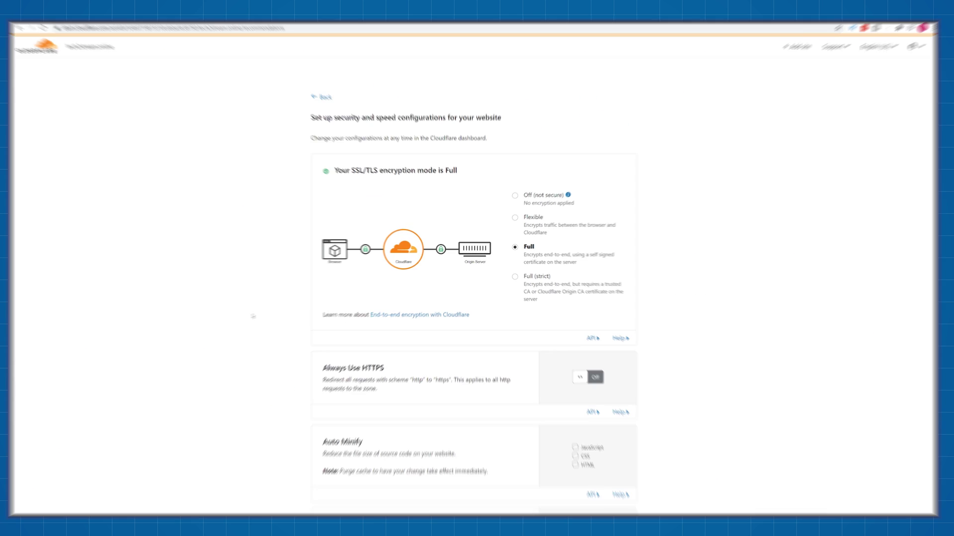
pyautogui.click(538, 199)
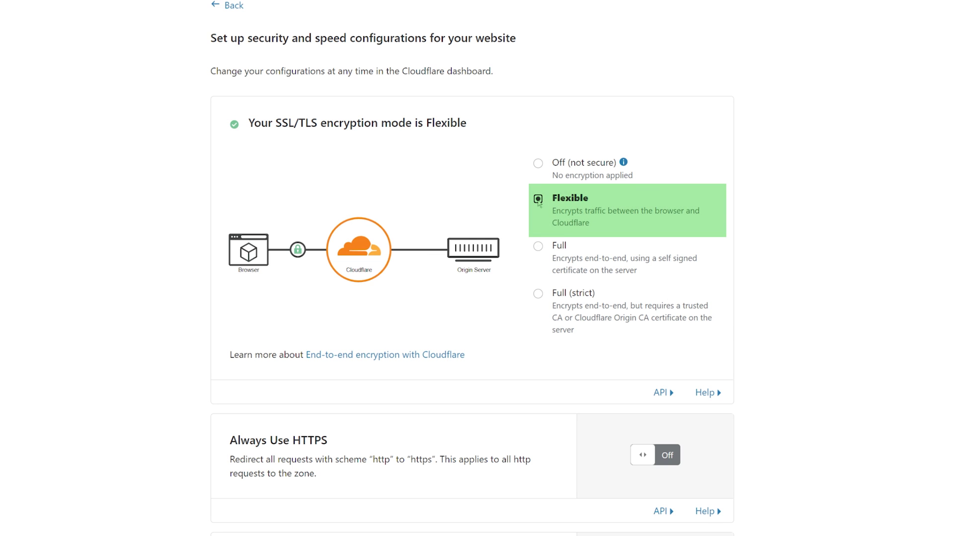
pyautogui.scroll(-3, 842, 221)
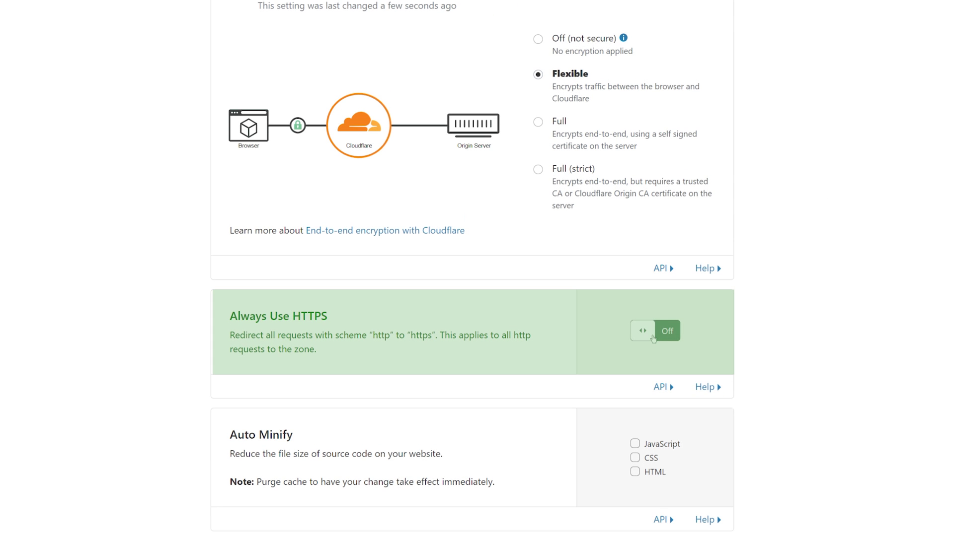
pyautogui.scroll(-6, 139, 214)
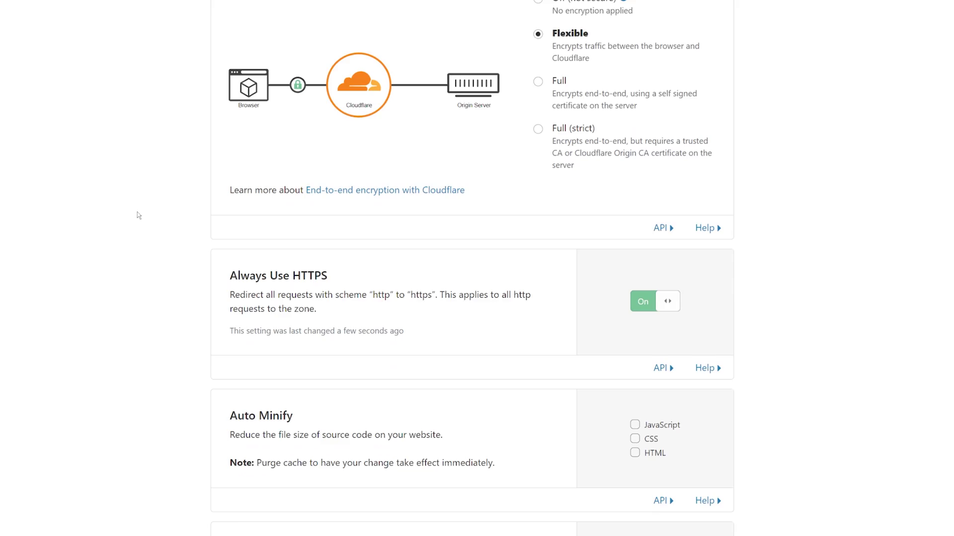
pyautogui.scroll(-1, 139, 214)
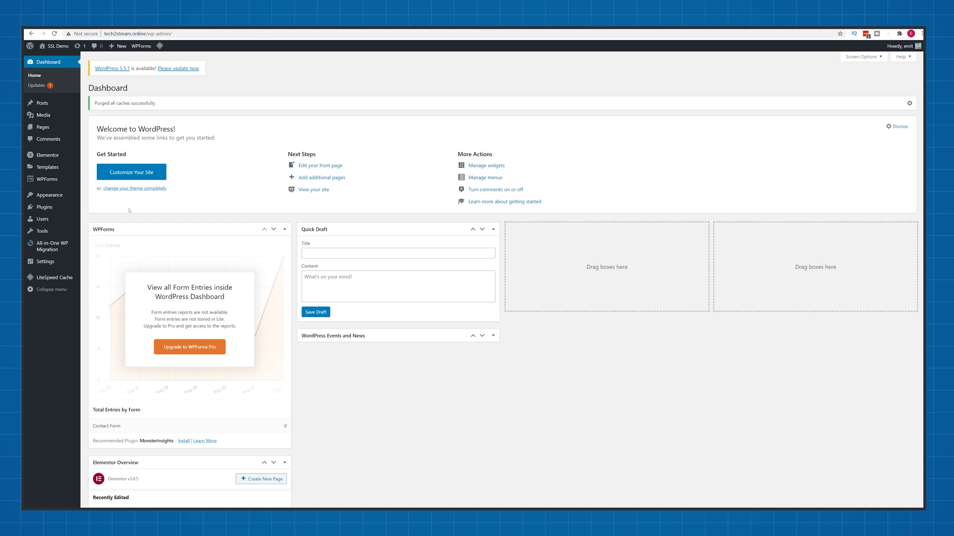
# Step: Install and activate the Flexible SSL for CloudFlare plugin from the plugin directory
pyautogui.moveTo(51, 209)
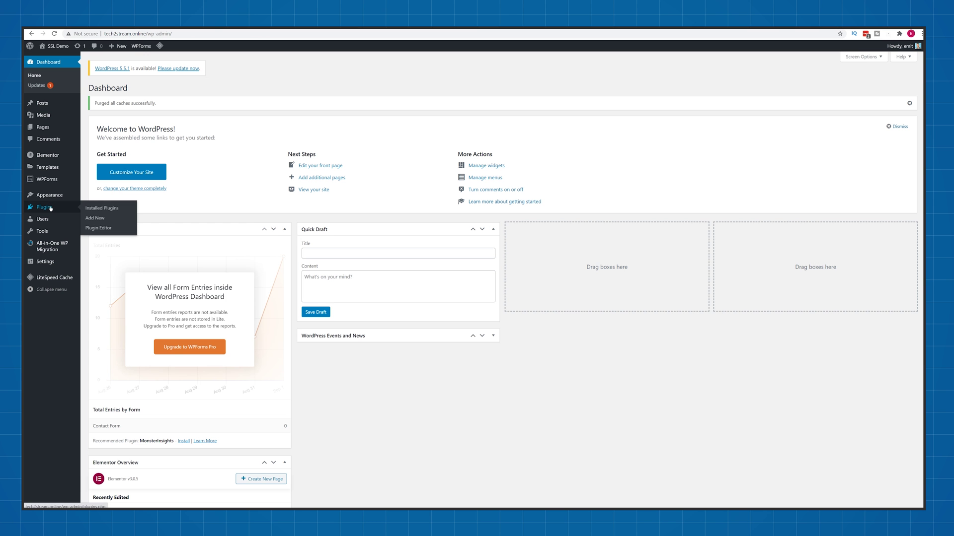
pyautogui.click(106, 219)
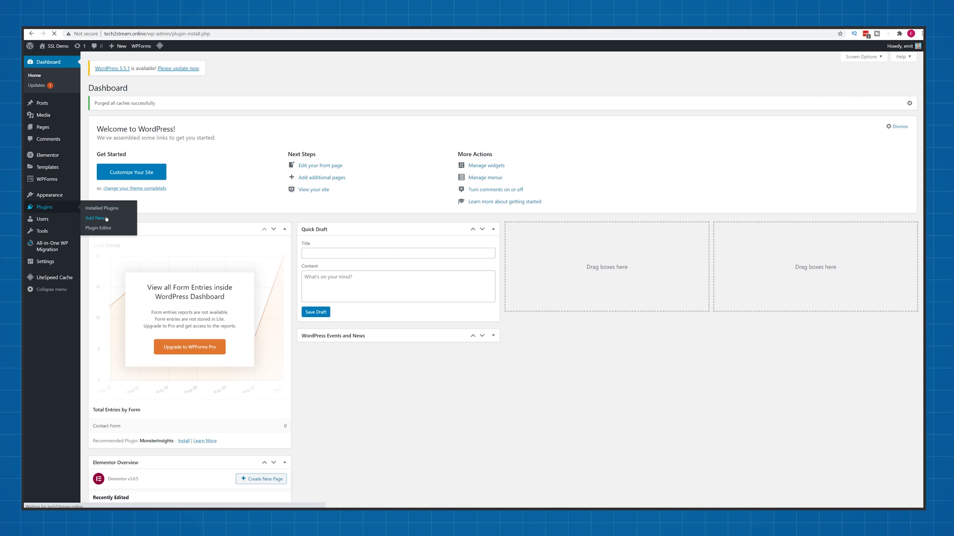
pyautogui.click(852, 105)
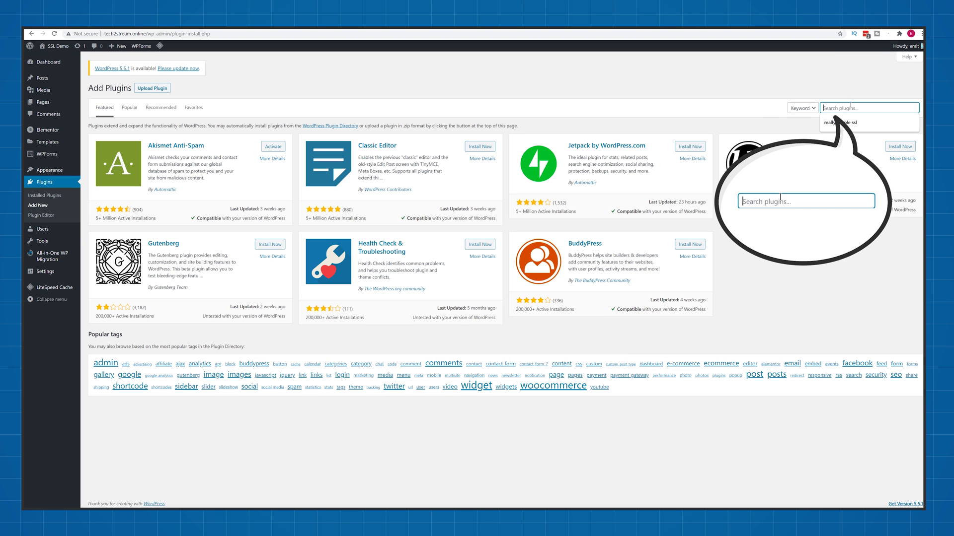
pyautogui.write('fle')
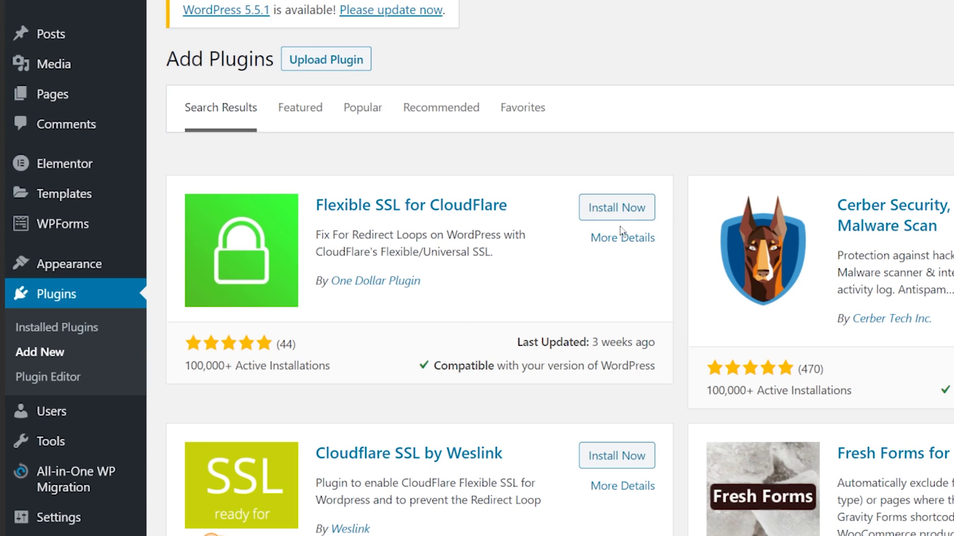
pyautogui.click(277, 147)
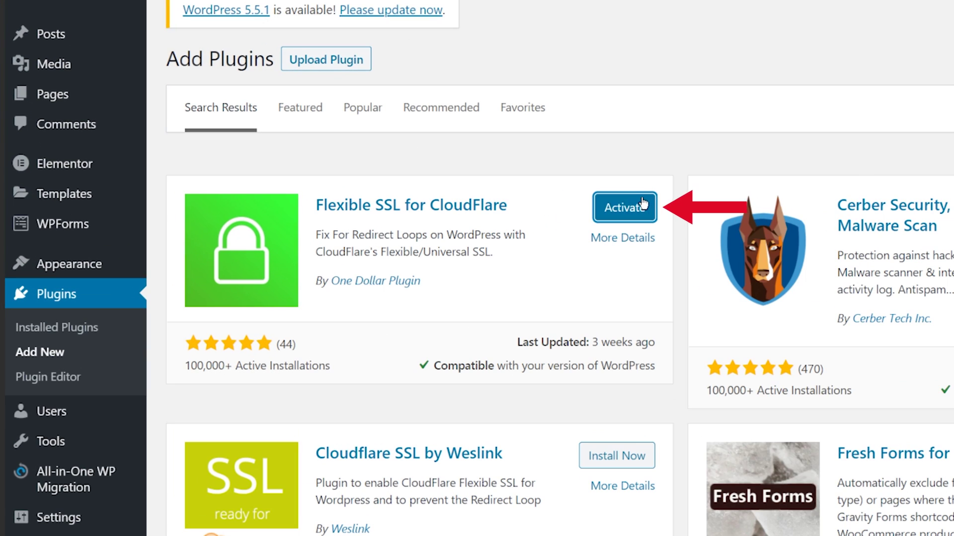
pyautogui.click(643, 204)
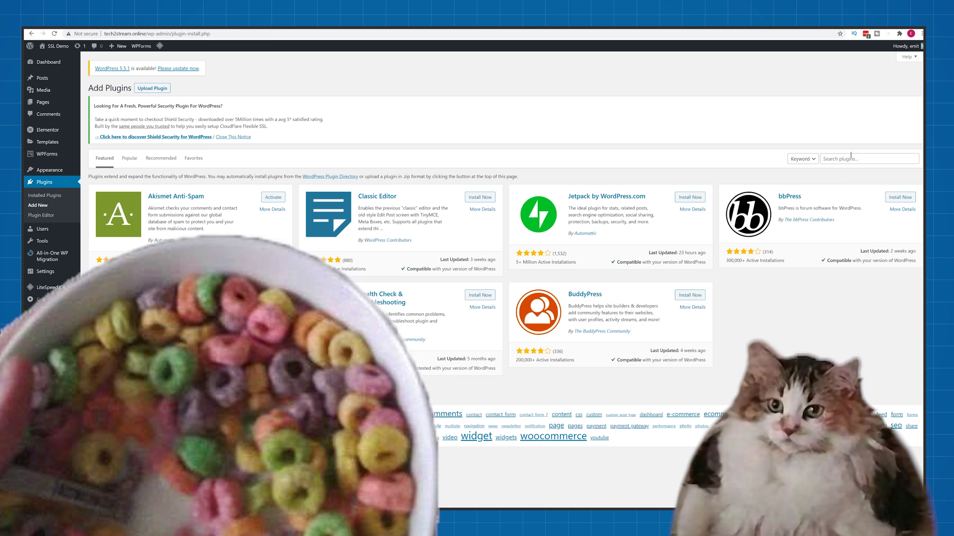
# Step: Activate Really Simple SSL and switch the WordPress site over to SSL
pyautogui.click(853, 159)
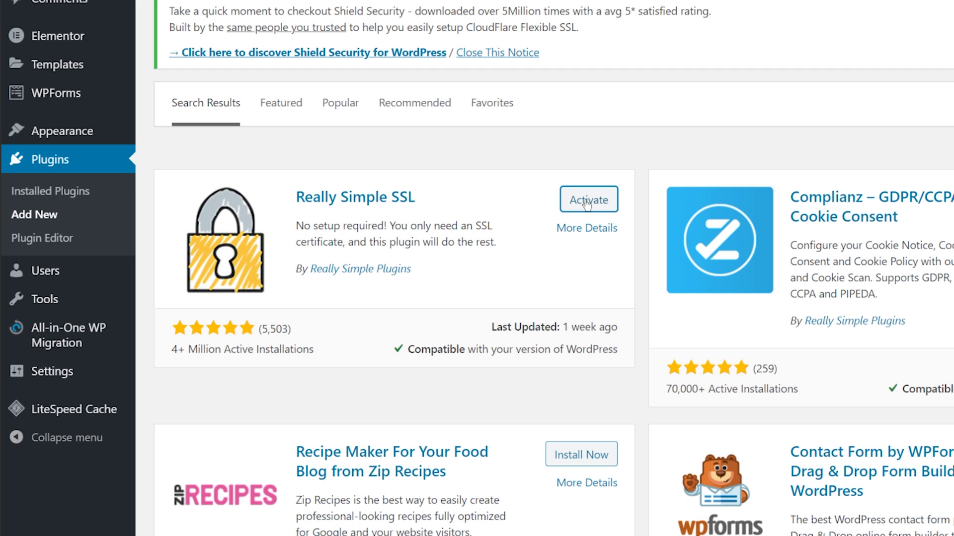
pyautogui.click(587, 201)
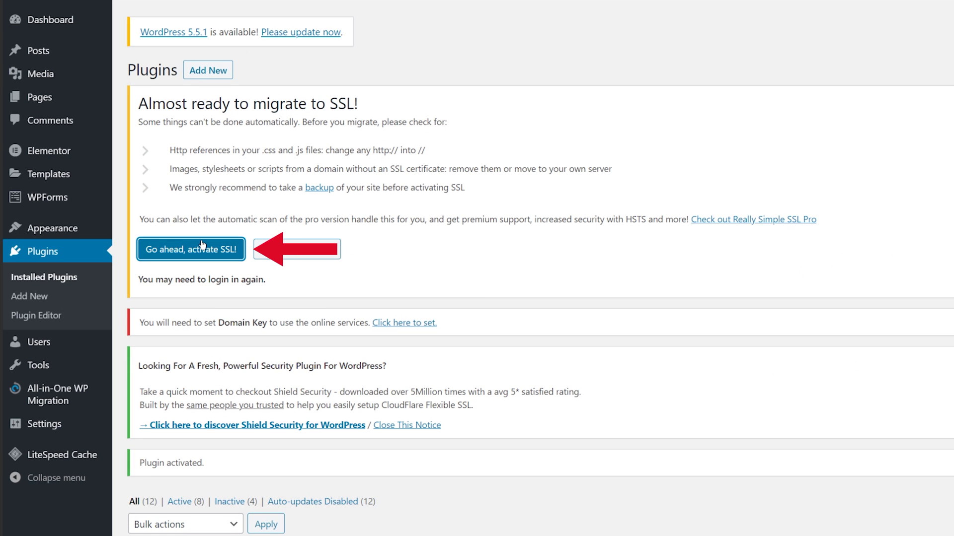
pyautogui.click(202, 244)
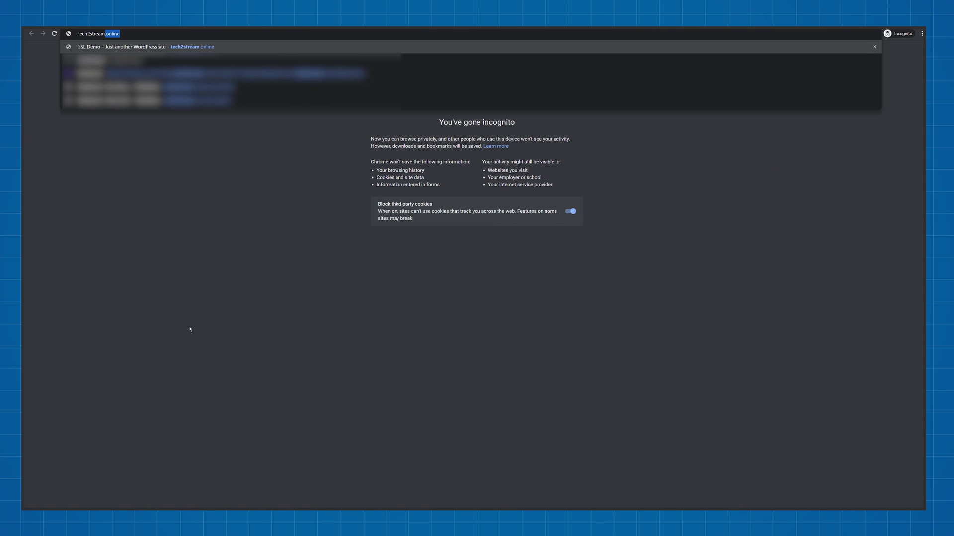
# Step: Load tech2stream.online in the private window and view its certificate details from the padlock
pyautogui.press('Return')
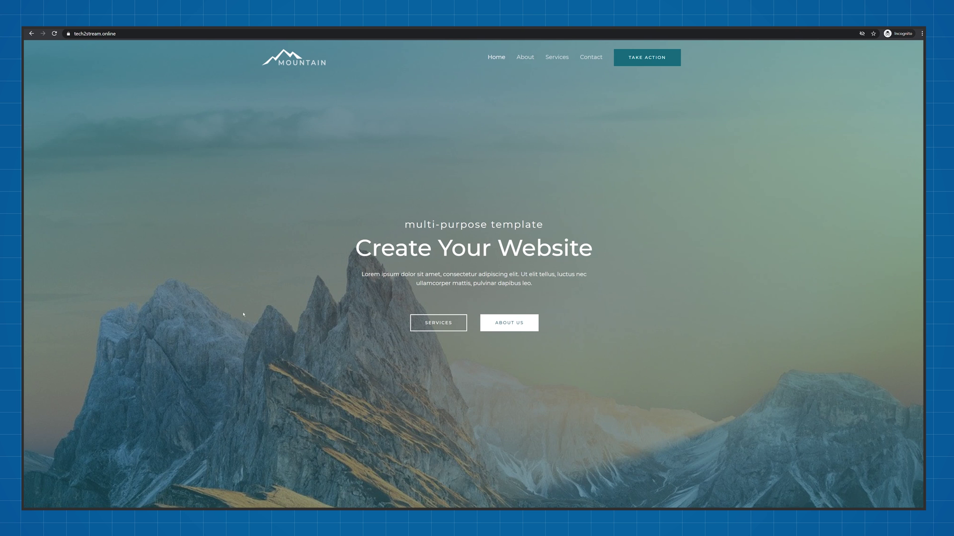
pyautogui.click(68, 34)
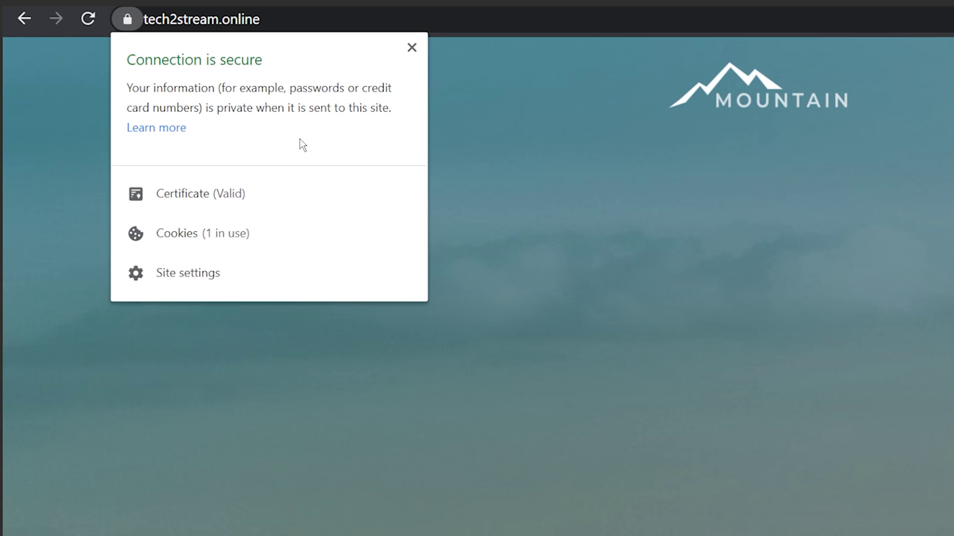
pyautogui.click(250, 188)
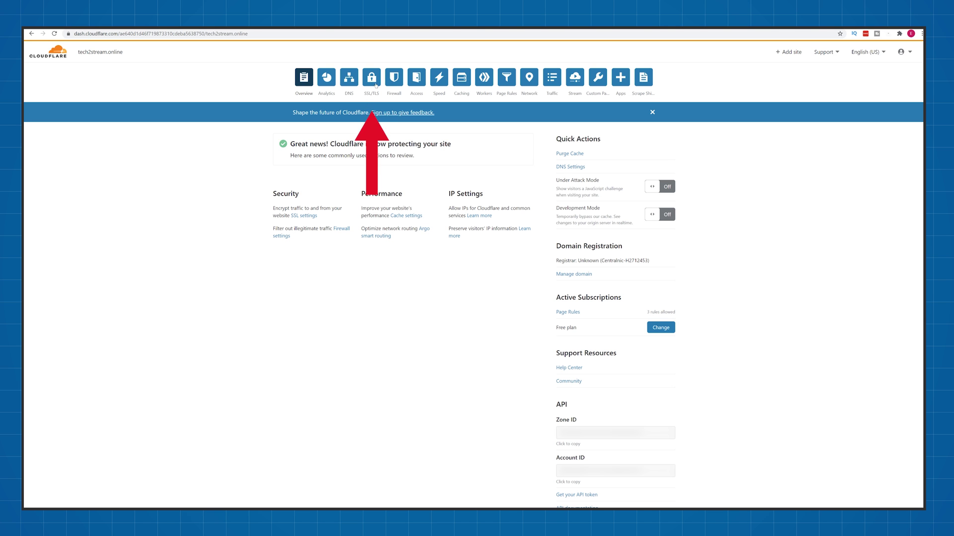
# Step: Set tech2stream.online's SSL/TLS encryption mode to Full
pyautogui.click(376, 81)
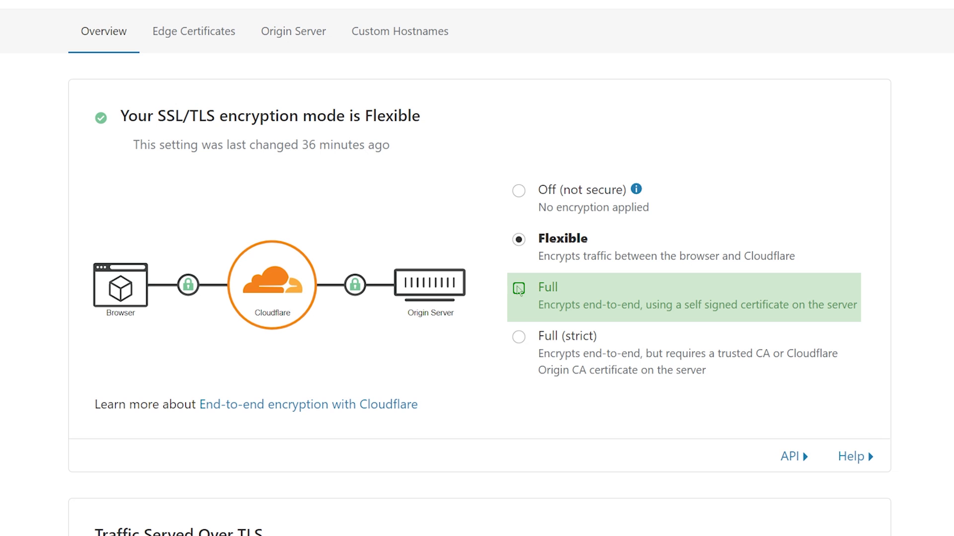
pyautogui.click(518, 290)
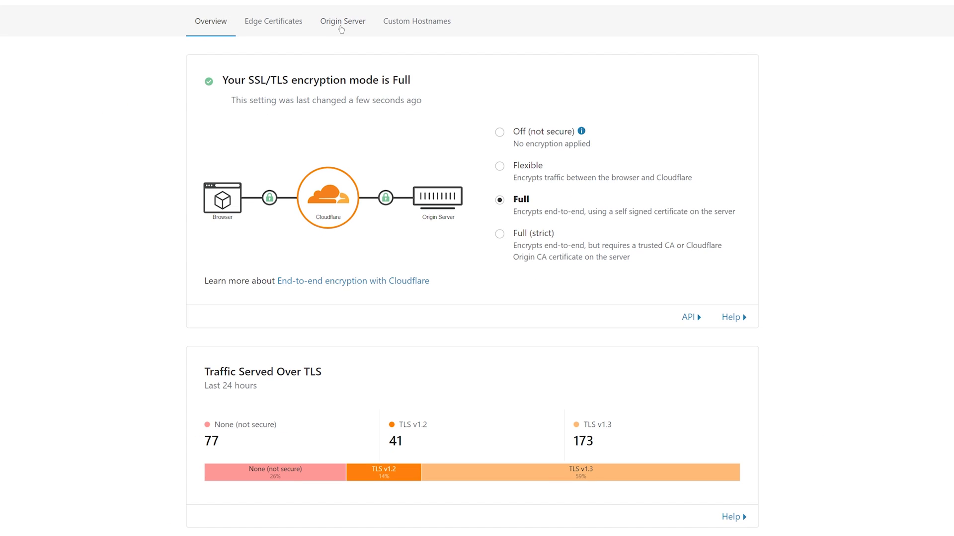
# Step: Create an origin certificate with RSA, both hostnames and 15-year validity, generating its private key
pyautogui.click(340, 28)
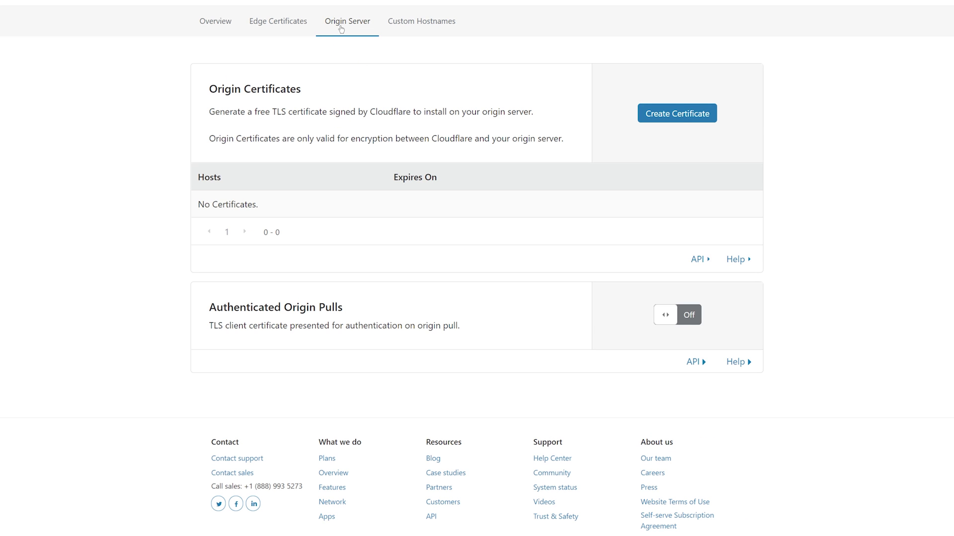
pyautogui.click(677, 121)
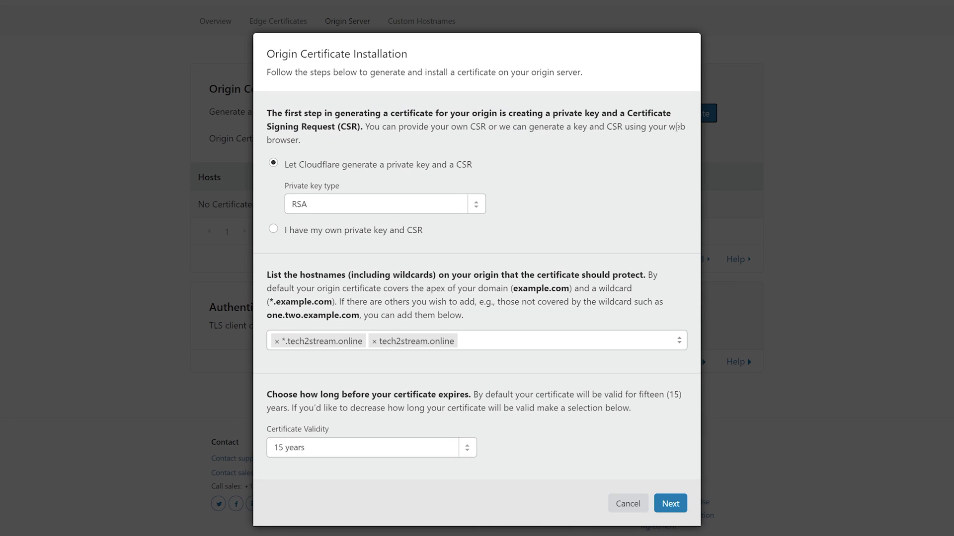
pyautogui.click(473, 450)
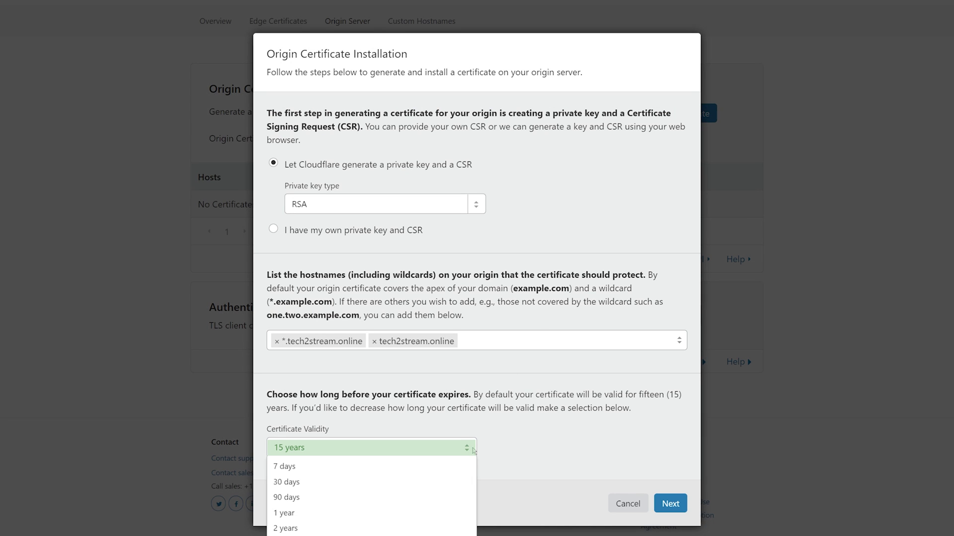
pyautogui.click(472, 450)
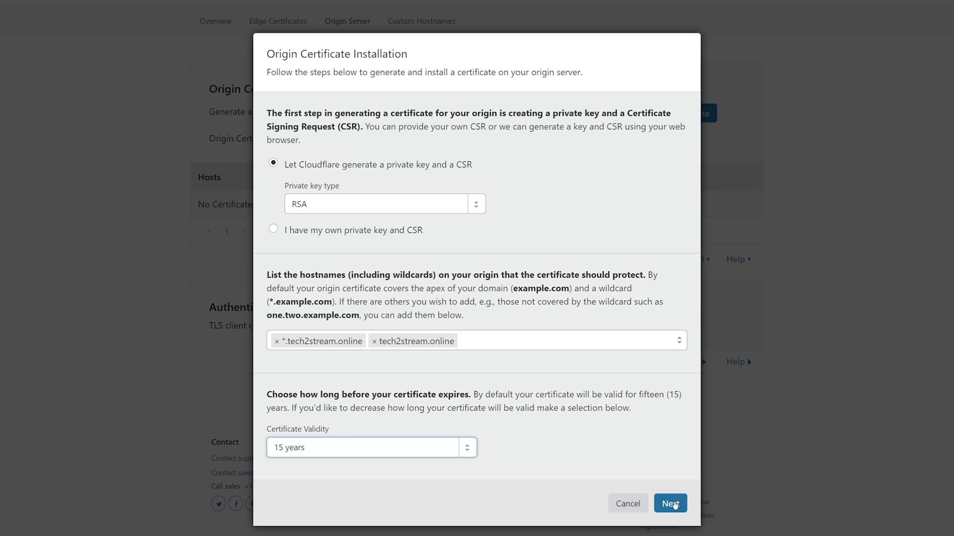
pyautogui.click(671, 504)
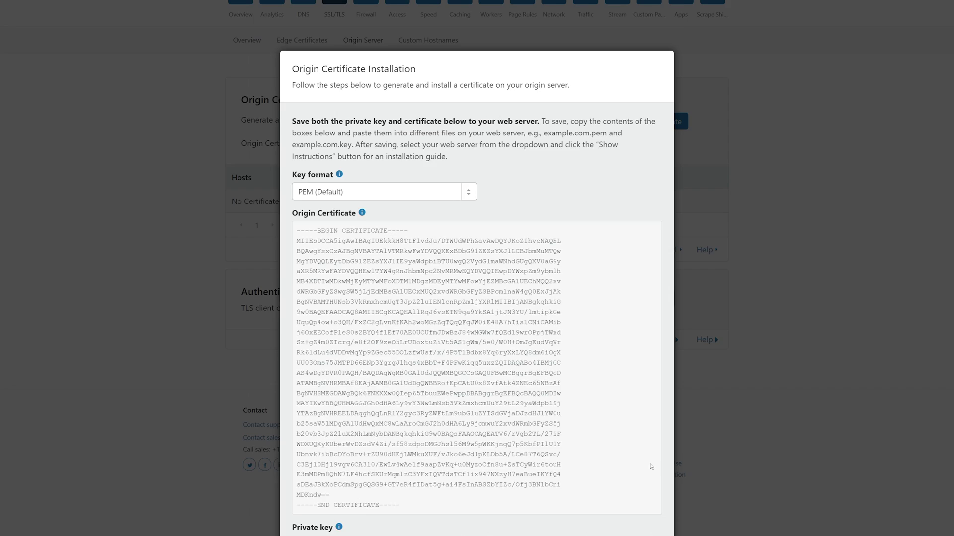
pyautogui.scroll(-1, 627, 428)
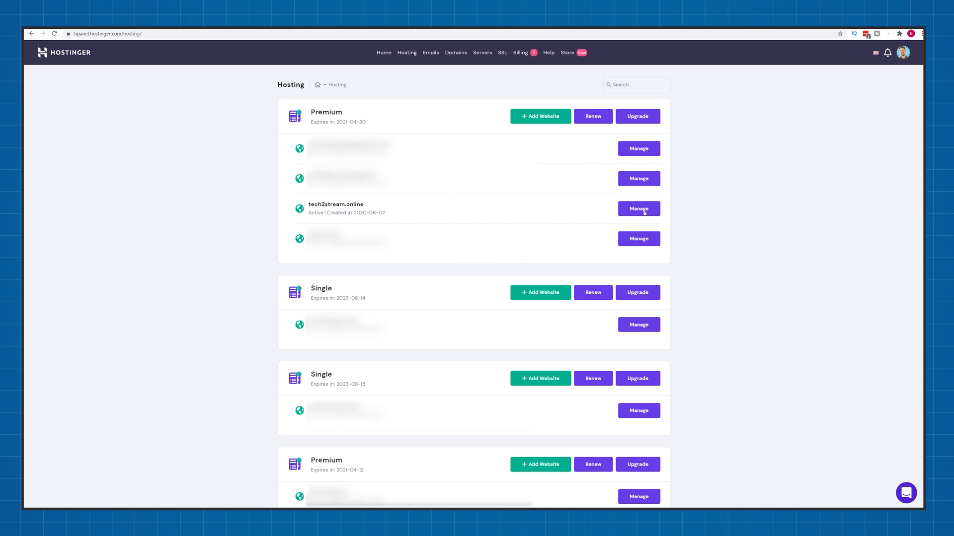
# Step: Paste the Cloudflare origin certificate into the certificate field of tech2stream.online's Custom SSL form
pyautogui.click(639, 209)
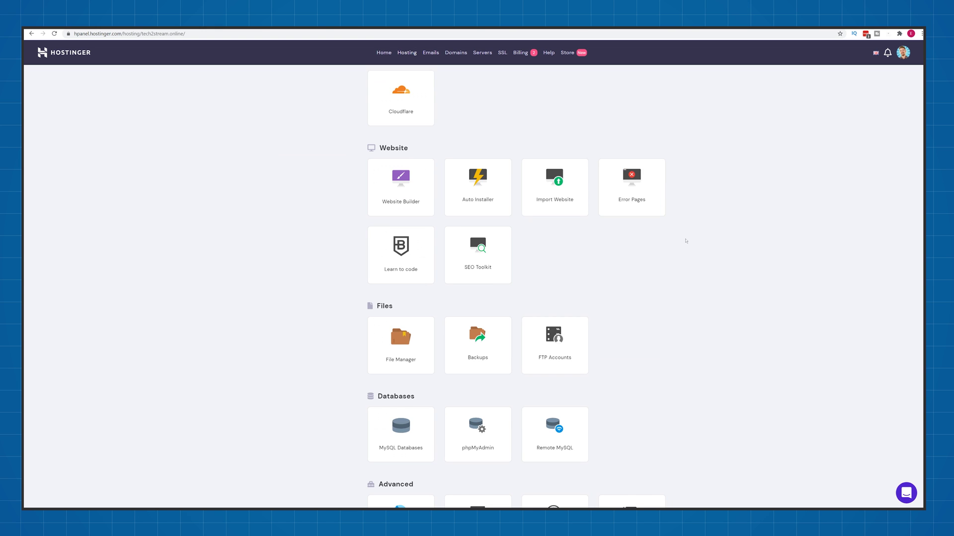
pyautogui.scroll(-4, 686, 240)
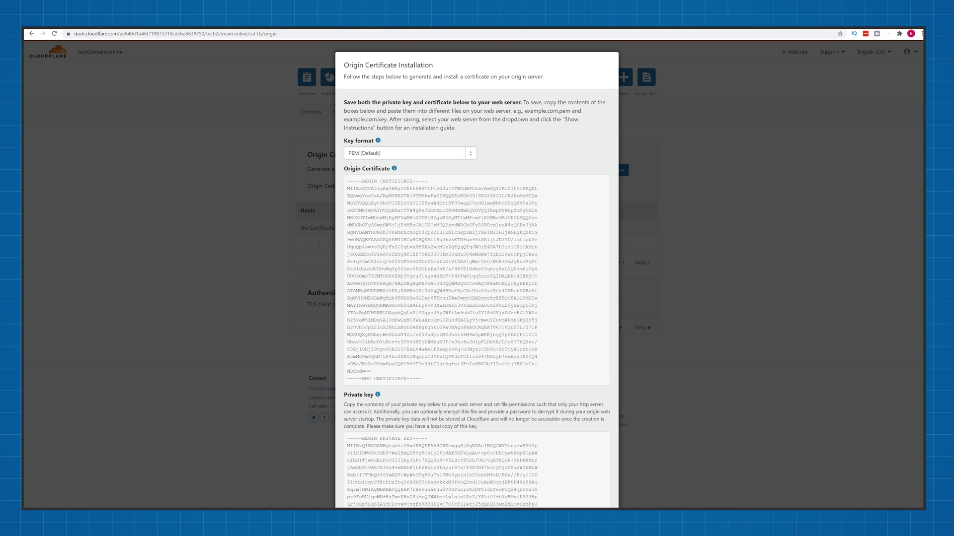
pyautogui.moveTo(426, 380); pyautogui.dragTo(350, 184)
pyautogui.rightClick(381, 190)
pyautogui.click(394, 195)
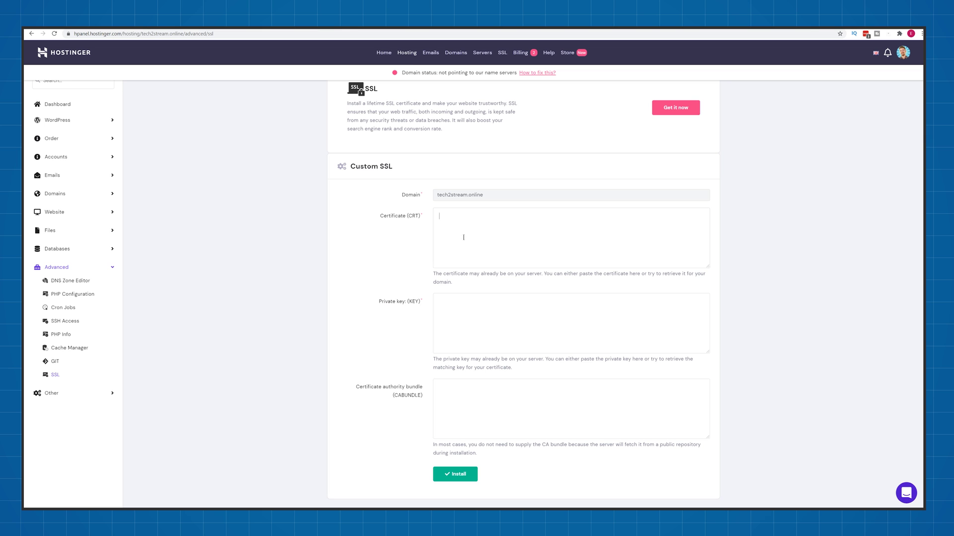
pyautogui.rightClick(456, 219)
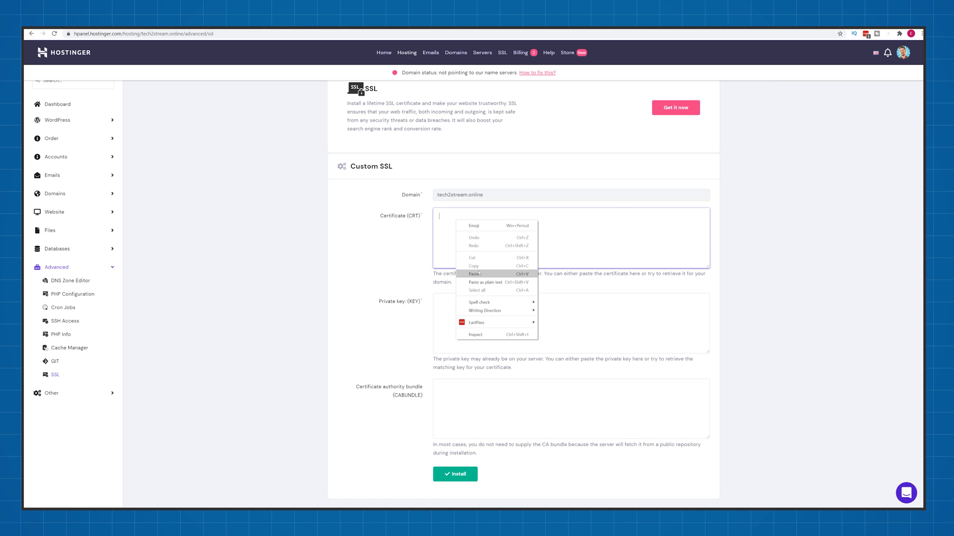
pyautogui.click(469, 274)
# Step: Copy the generated private key from Cloudflare into Hostinger's private key field
pyautogui.moveTo(421, 423); pyautogui.dragTo(357, 223)
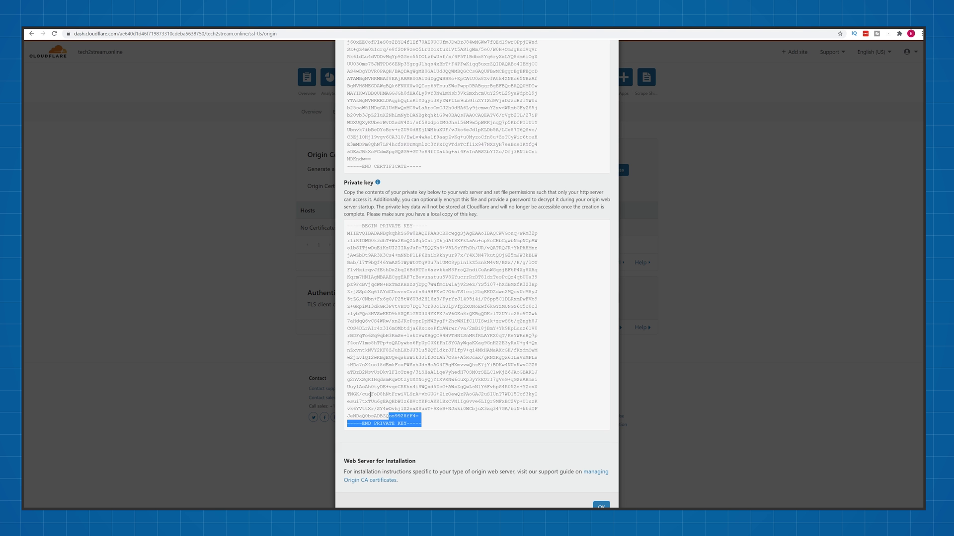
pyautogui.rightClick(391, 230)
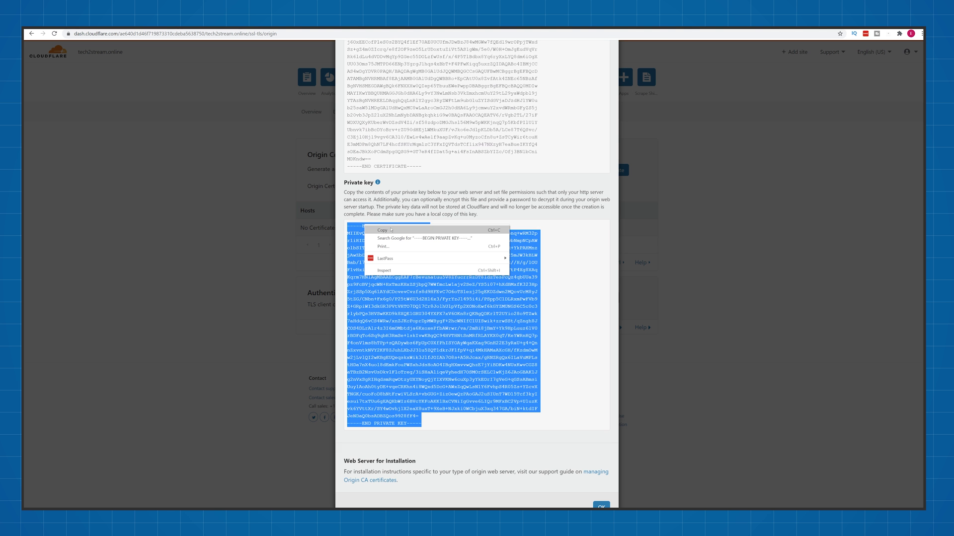
pyautogui.click(391, 230)
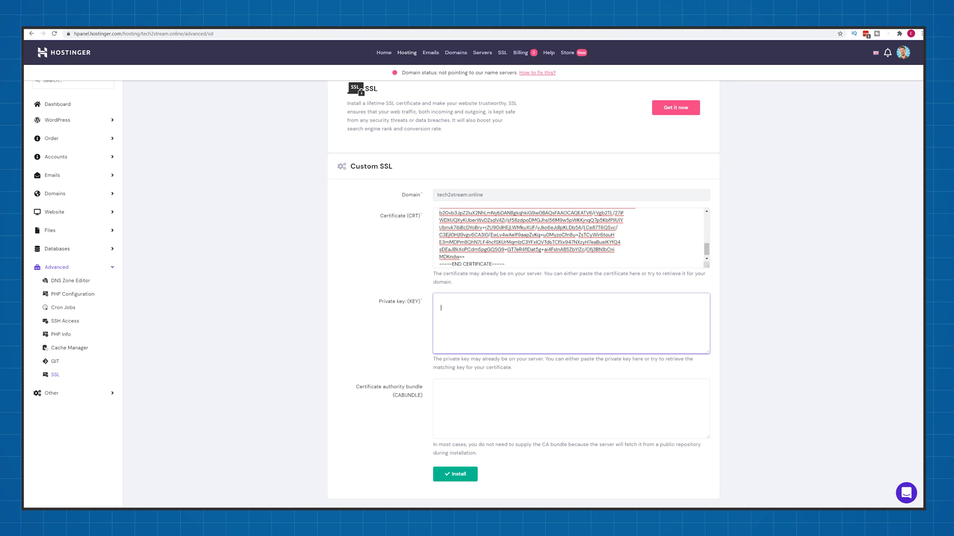
pyautogui.rightClick(444, 308)
pyautogui.click(479, 359)
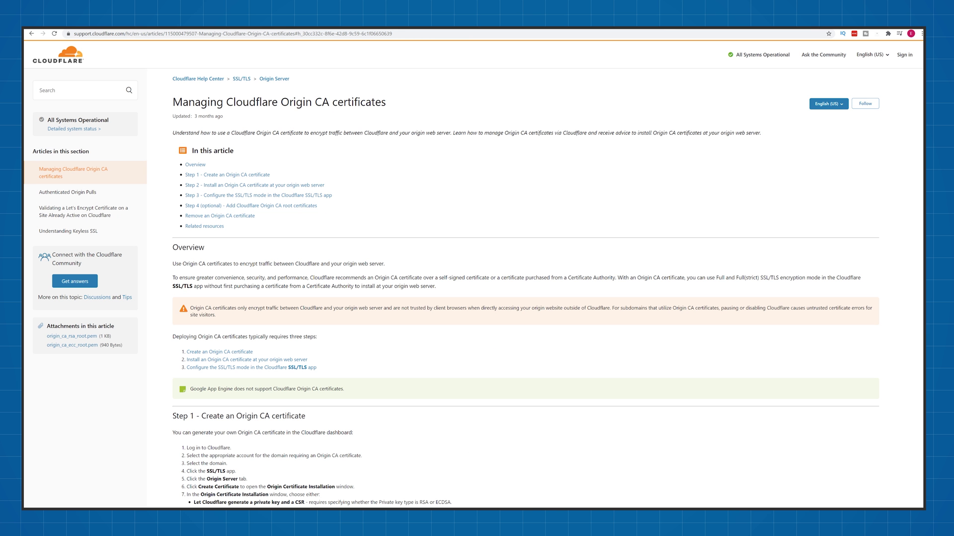
# Step: Paste the Cloudflare Origin CA RSA Root as the CA bundle and install the certificate
pyautogui.scroll(-20, 256, 206)
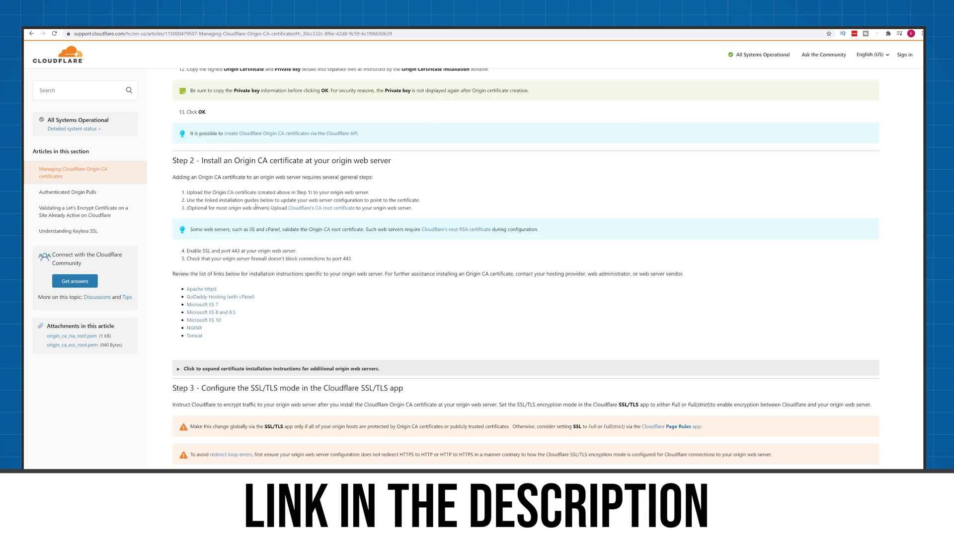
pyautogui.click(182, 203)
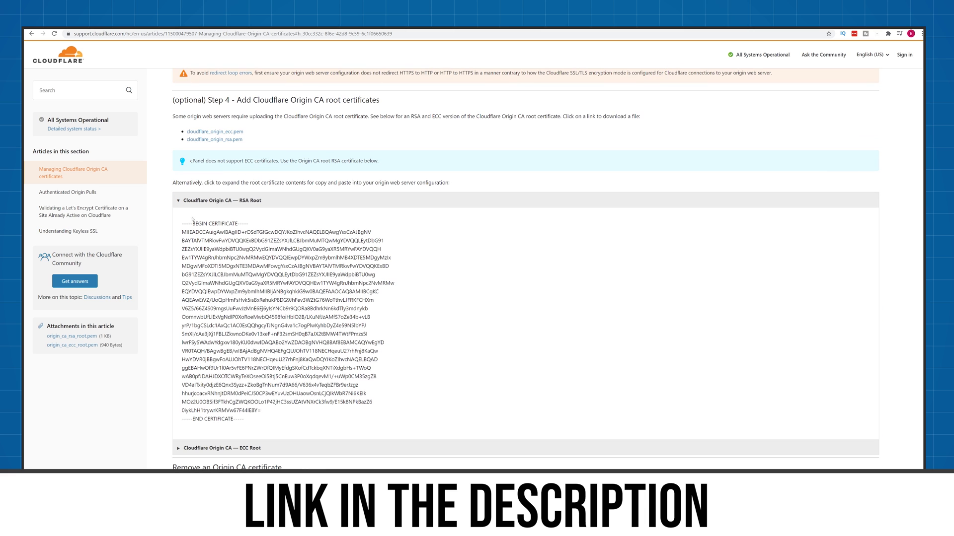
pyautogui.moveTo(252, 423); pyautogui.dragTo(181, 229)
pyautogui.rightClick(198, 222)
pyautogui.click(214, 229)
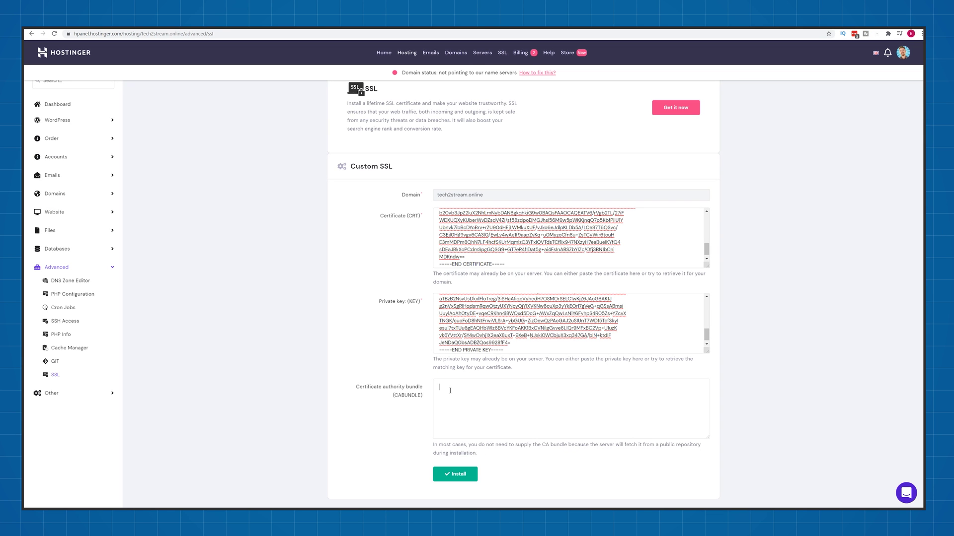
pyautogui.rightClick(450, 390)
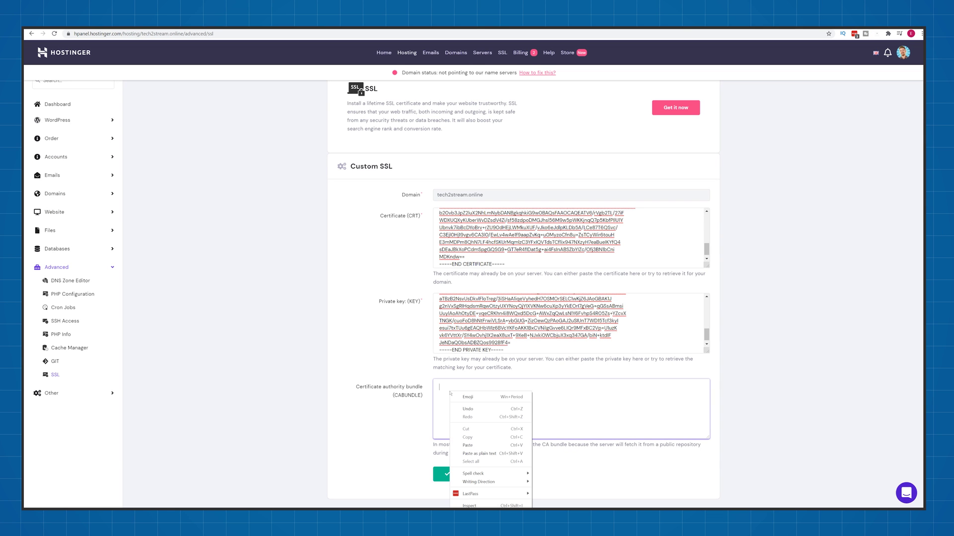
pyautogui.click(472, 446)
pyautogui.press('Tab')
pyautogui.press('Return')
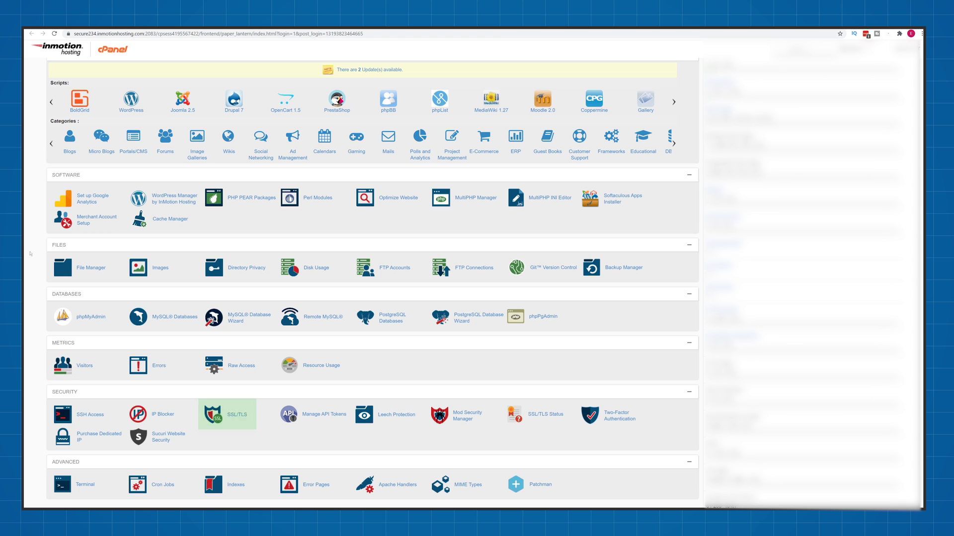
# Step: On cPanel's SSL/TLS page, pick im.emitsites.com as the domain under Install an SSL Website
pyautogui.click(243, 416)
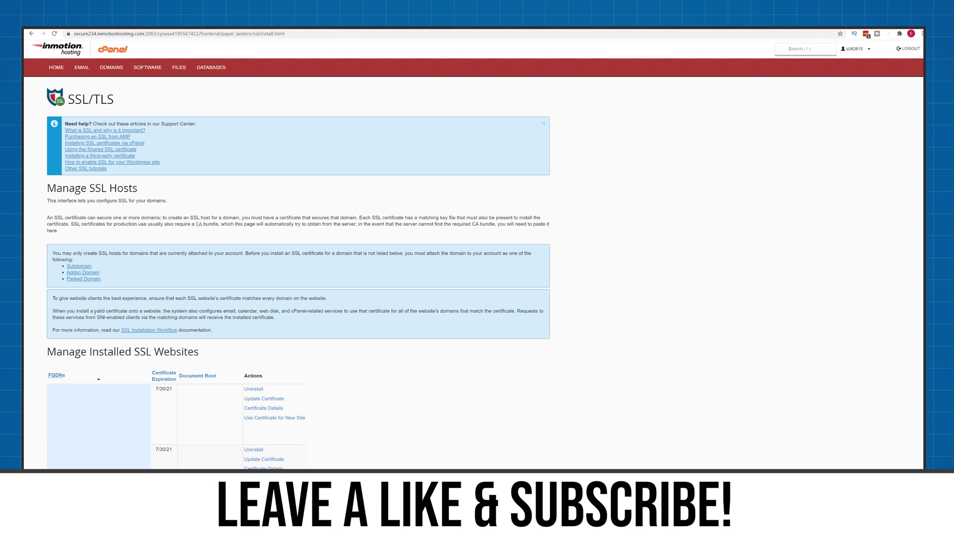
pyautogui.scroll(-15, 401, 358)
pyautogui.scroll(-2, 401, 358)
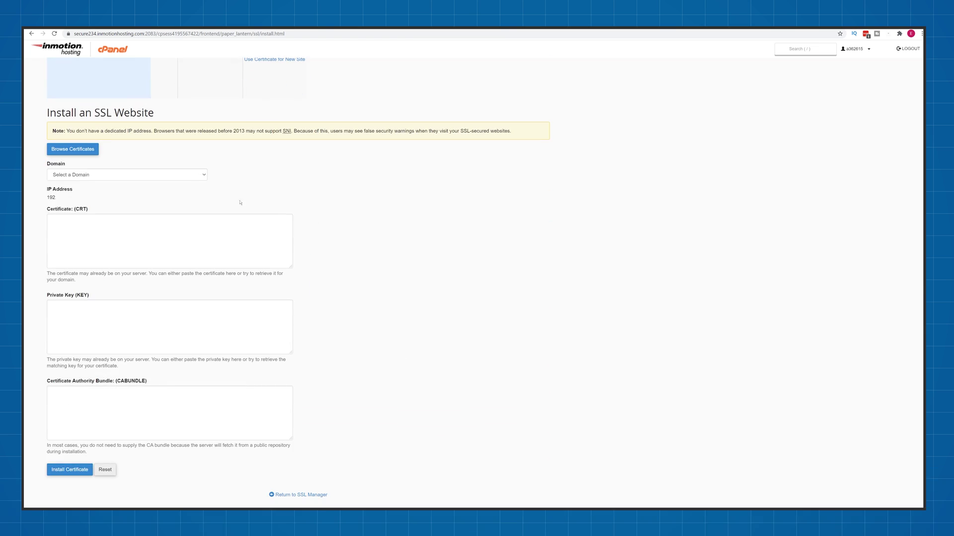
pyautogui.click(202, 175)
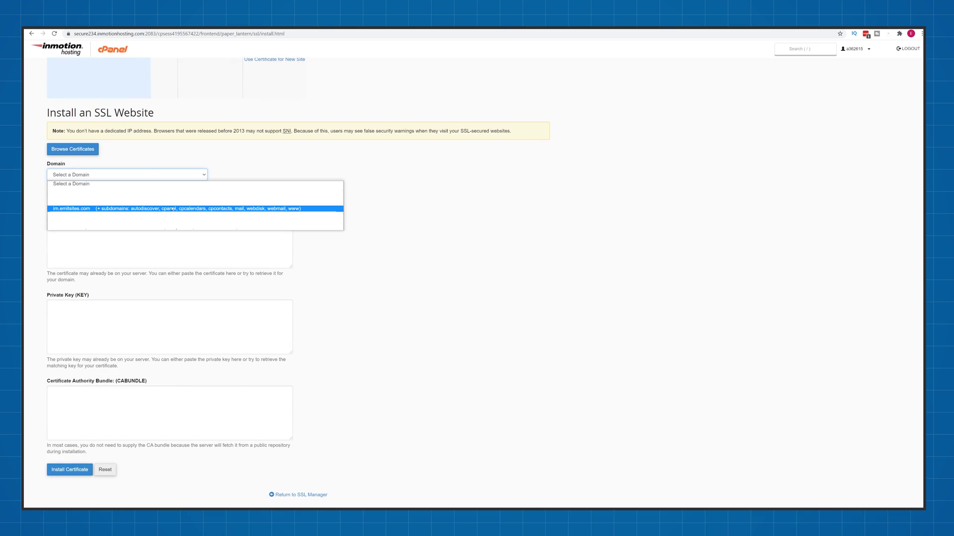
pyautogui.click(52, 208)
pyautogui.scroll(-1, 330, 228)
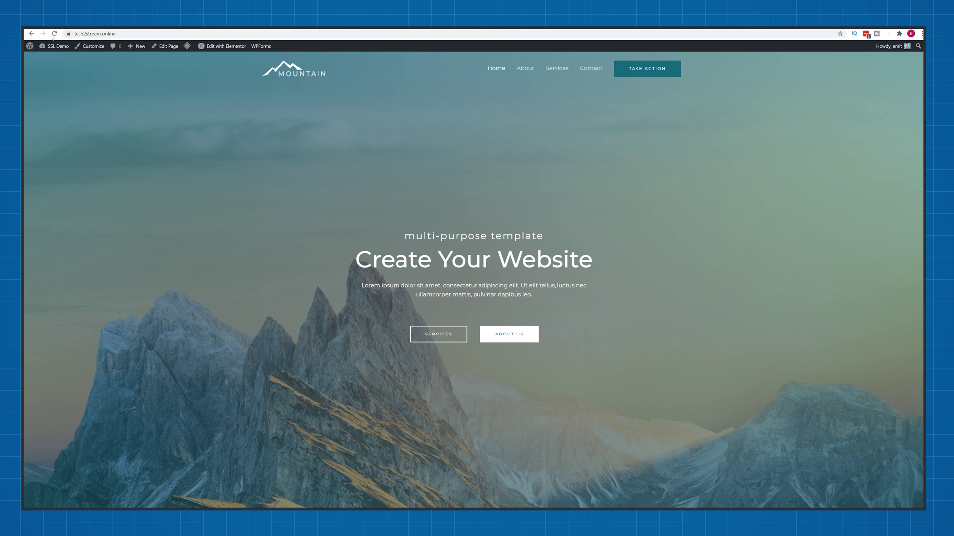
# Step: Reload the site, load tech2stream.online in an incognito window, and check its connection security details
pyautogui.click(54, 34)
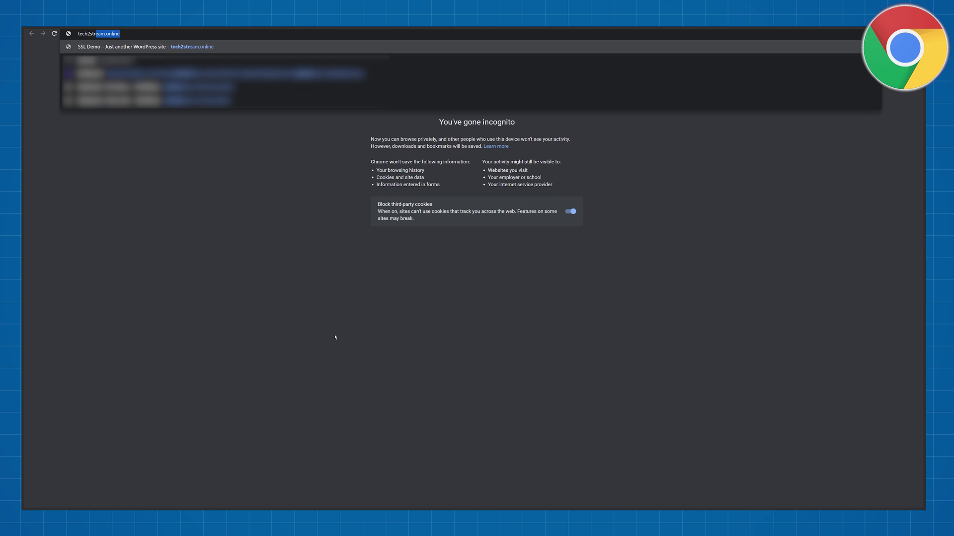
pyautogui.write('eam.online')
pyautogui.press('Return')
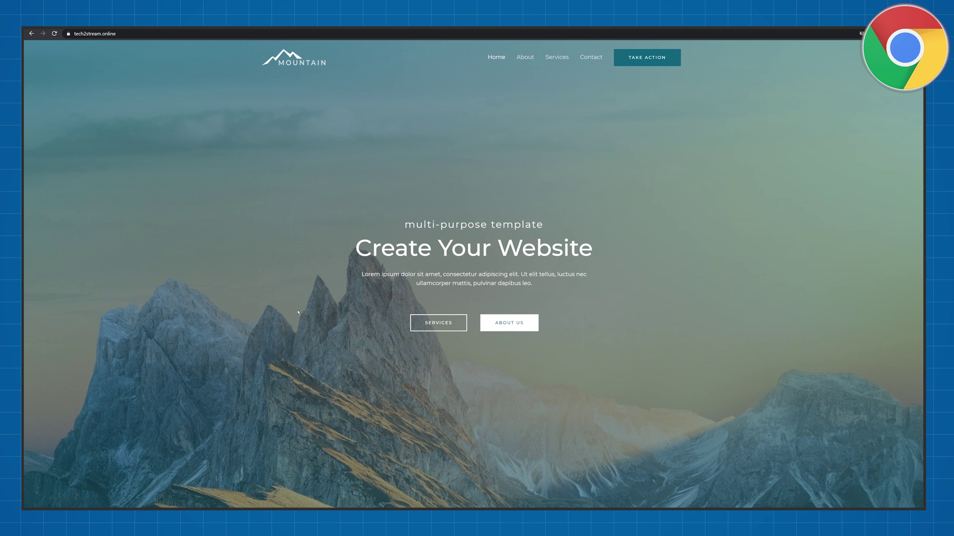
pyautogui.click(68, 34)
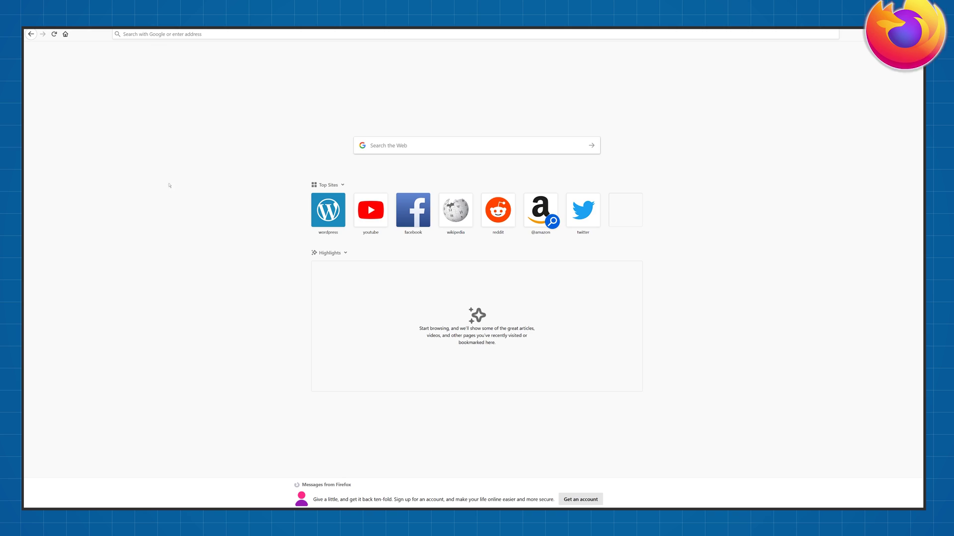
# Step: Load tech2stream.online in Firefox and view its padlock site security information
pyautogui.click(169, 32)
pyautogui.write('t')
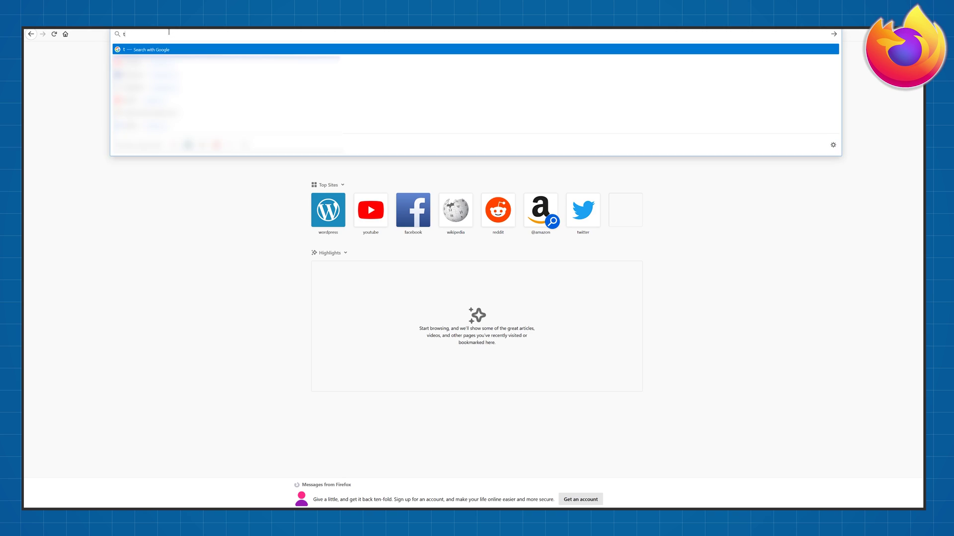
pyautogui.write('ech2stream.onl')
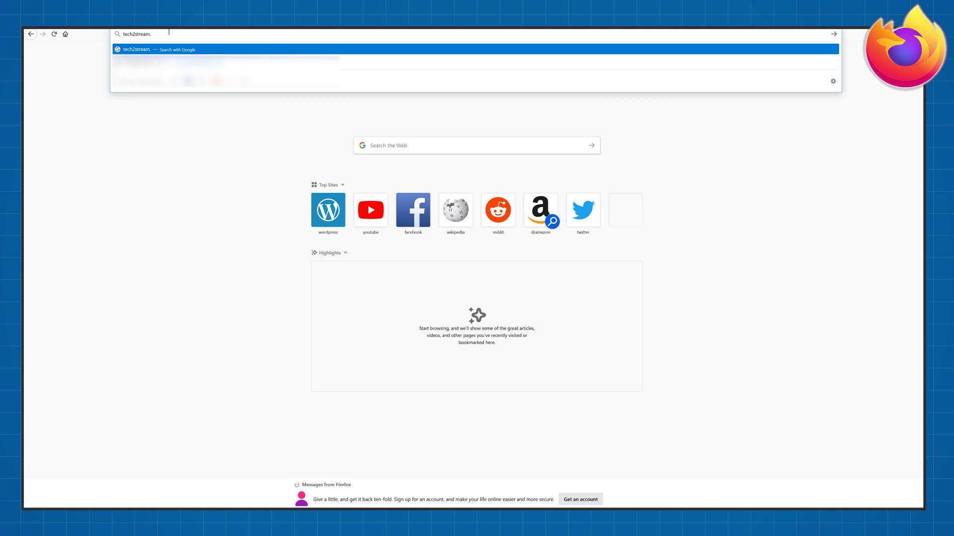
pyautogui.write('ine')
pyautogui.press('Return')
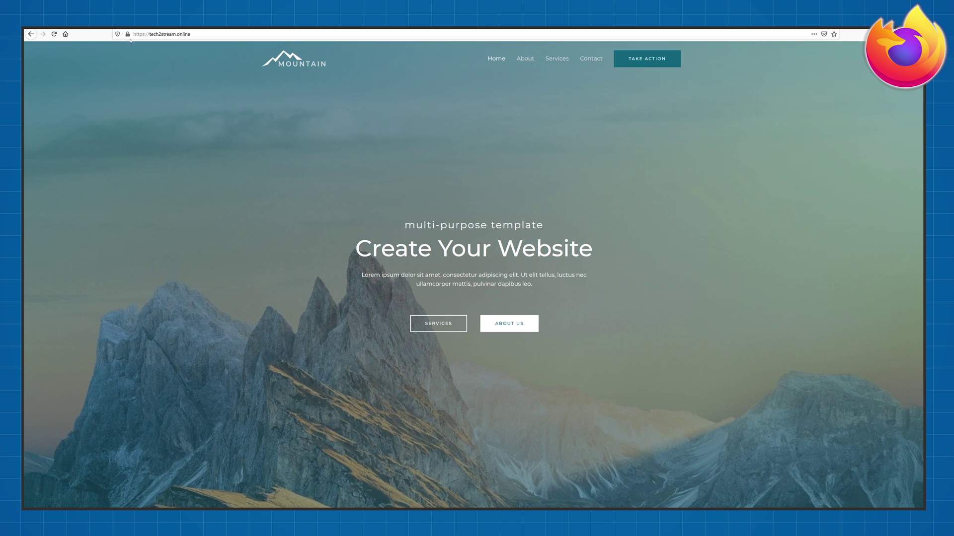
pyautogui.click(128, 34)
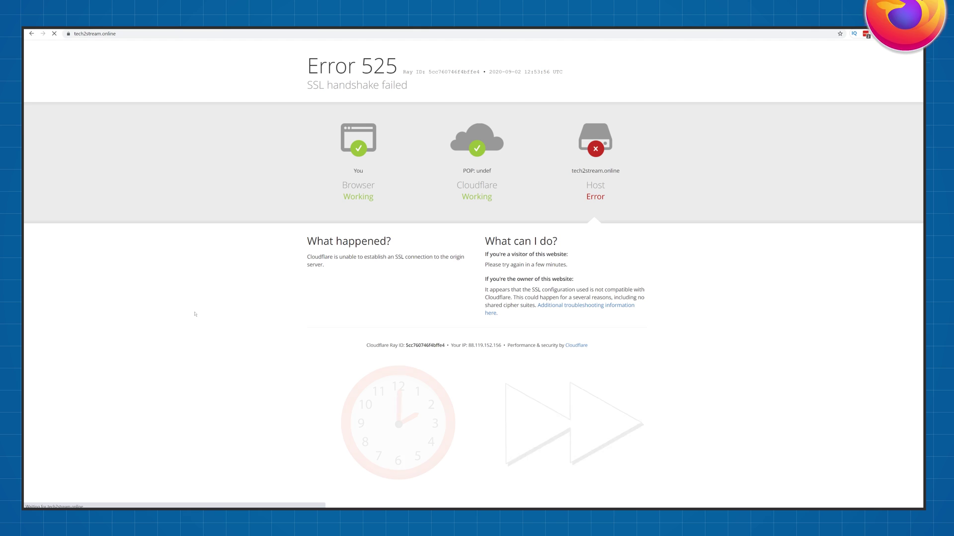